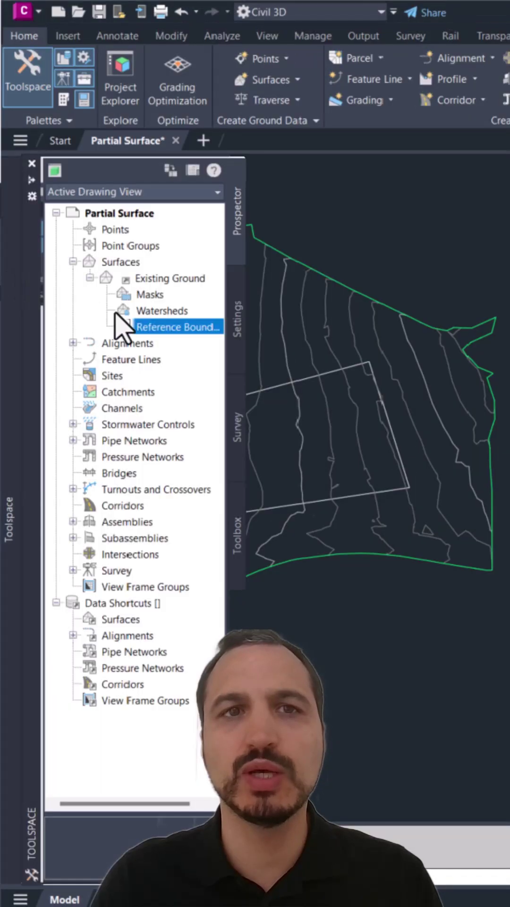
- Add a reference boundary to the surface using the boundary polyline
{"action": "right_click", "coordinate": [167, 329]}
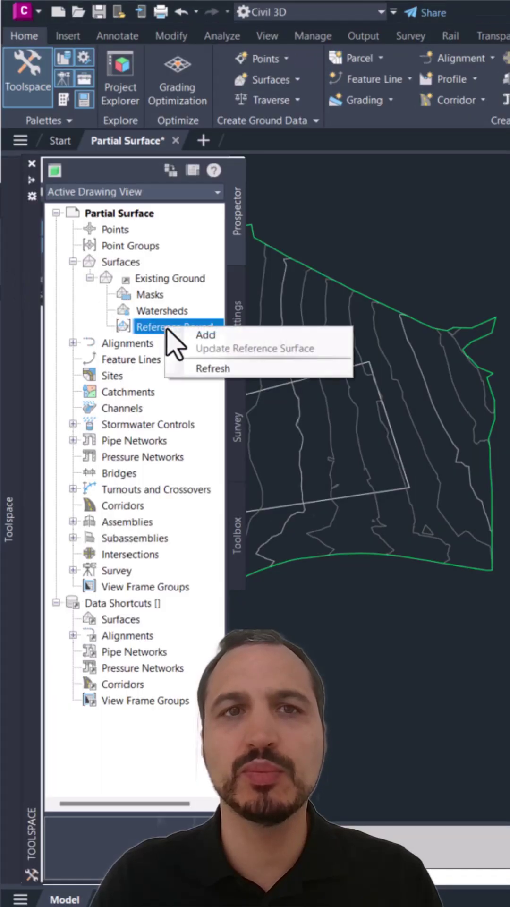
{"action": "left_click", "coordinate": [205, 334]}
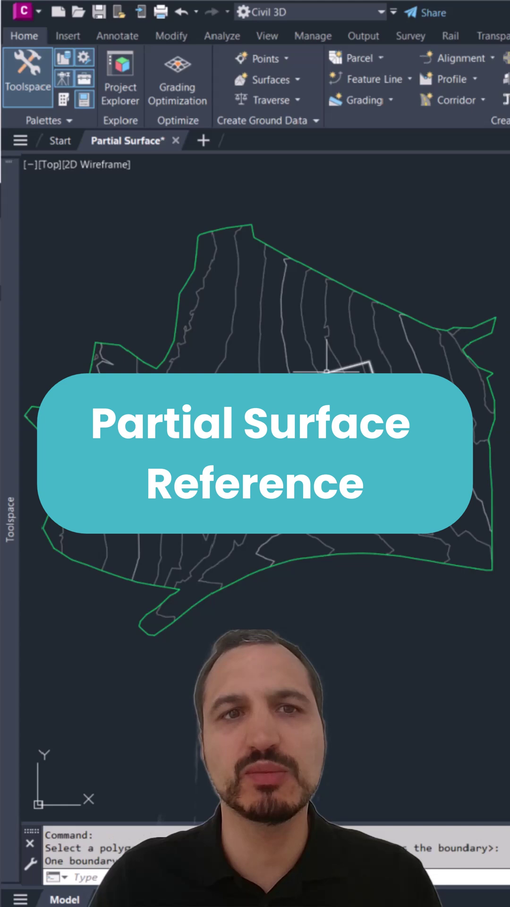
{"action": "right_click", "coordinate": [163, 330]}
{"action": "left_click", "coordinate": [203, 348]}
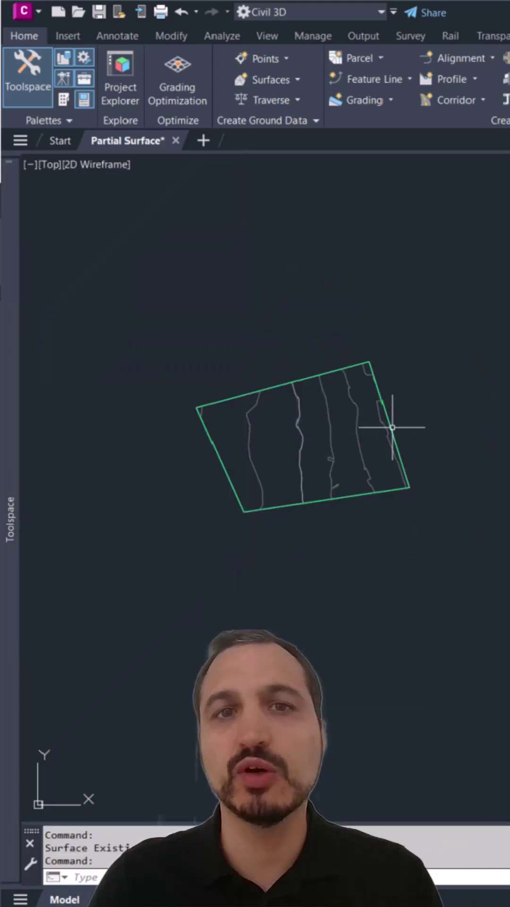
{"action": "left_click", "coordinate": [390, 426]}
{"action": "left_click", "coordinate": [453, 508]}
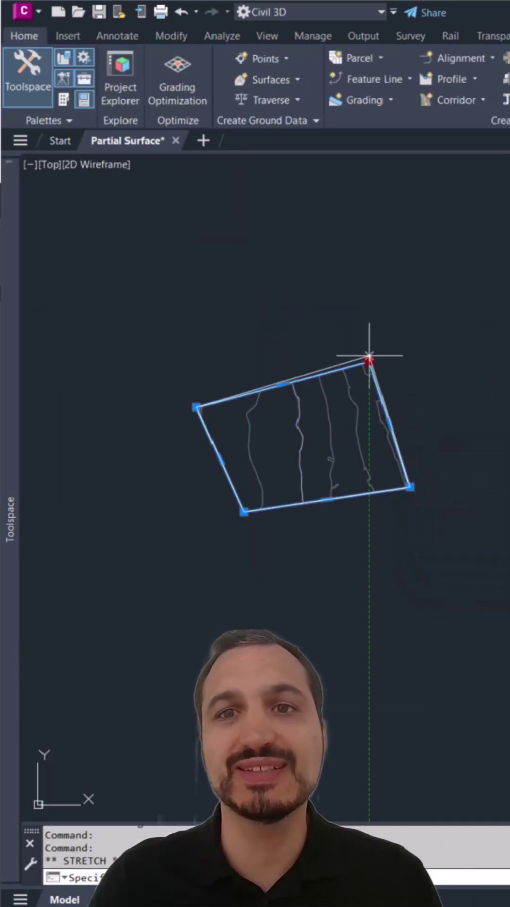
- Reshape the boundary with an arched top edge and a new vertex below the bottom edge
{"action": "left_click", "coordinate": [352, 304]}
{"action": "left_click", "coordinate": [332, 414]}
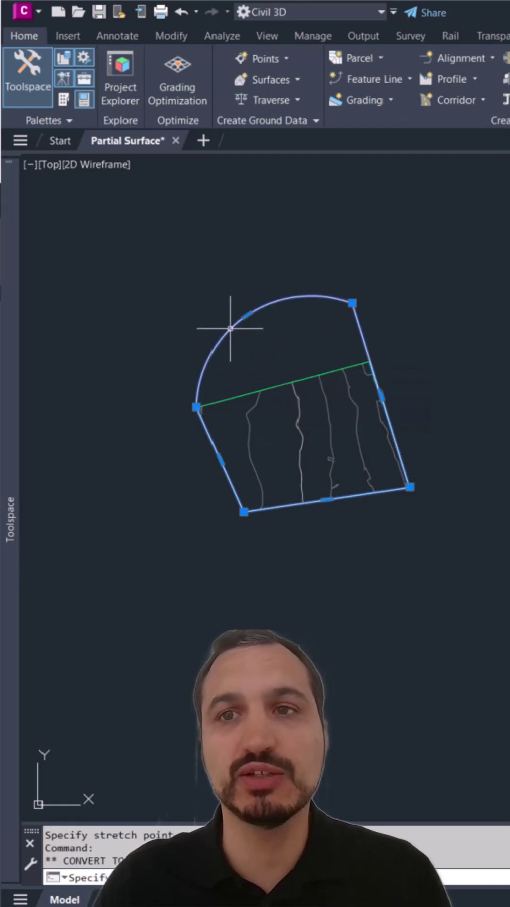
{"action": "left_click", "coordinate": [231, 329]}
{"action": "mouse_move", "coordinate": [327, 500]}
{"action": "left_click", "coordinate": [371, 547]}
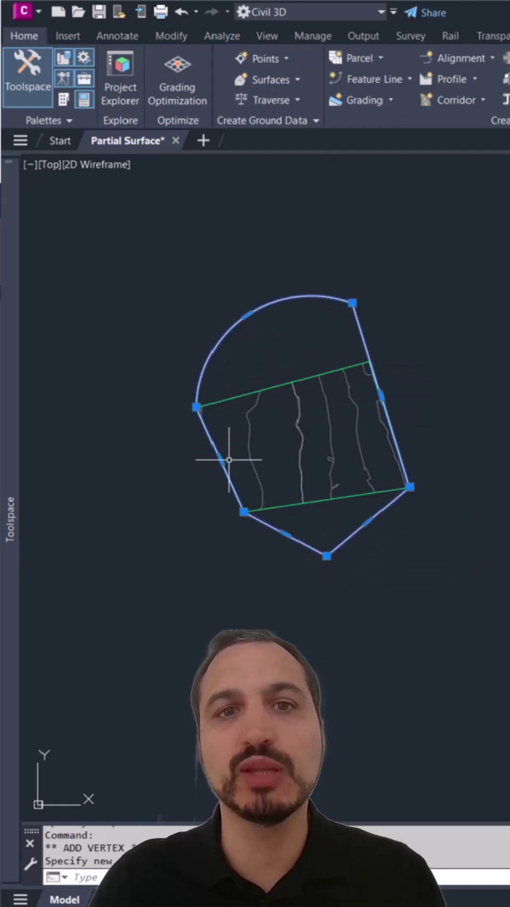
{"action": "left_click", "coordinate": [274, 499]}
- Update the reference surface from the edited boundary
{"action": "left_click", "coordinate": [186, 416]}
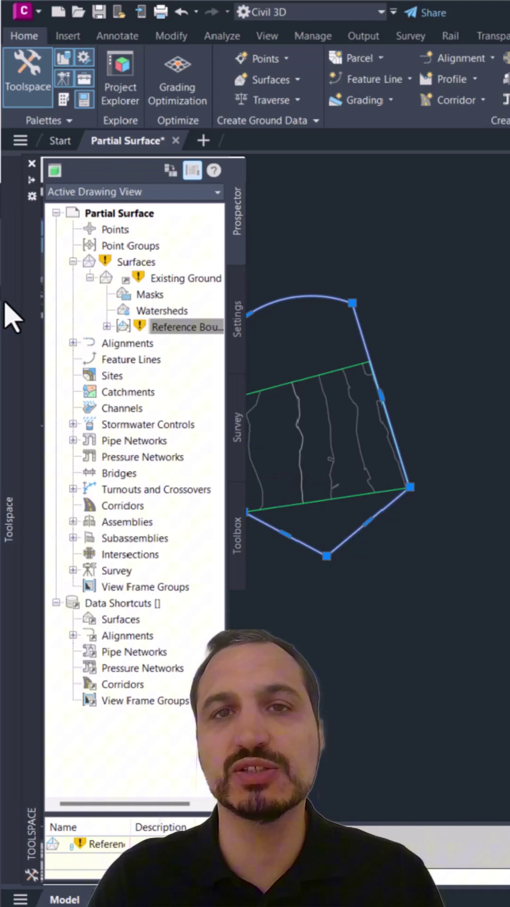
{"action": "right_click", "coordinate": [175, 328]}
{"action": "left_click", "coordinate": [249, 345]}
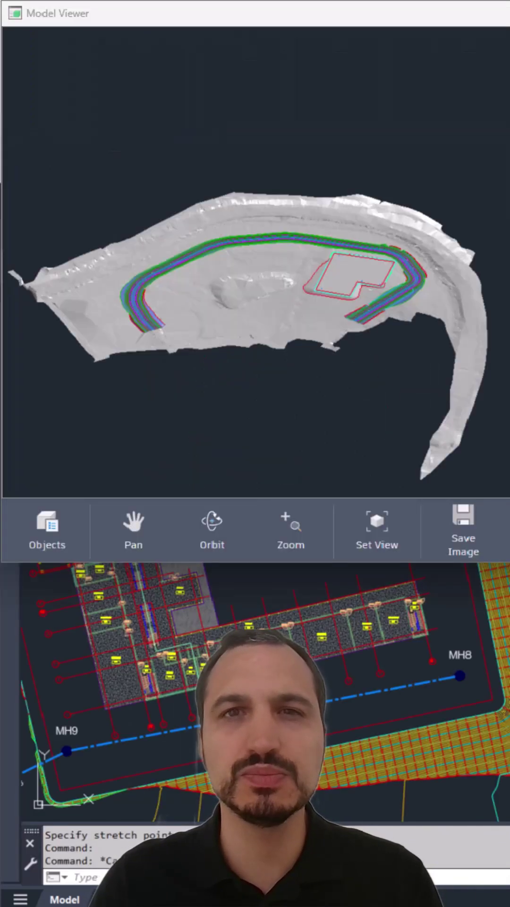
{"action": "scroll", "coordinate": [281, 351], "scroll_direction": "up", "scroll_amount": 5}
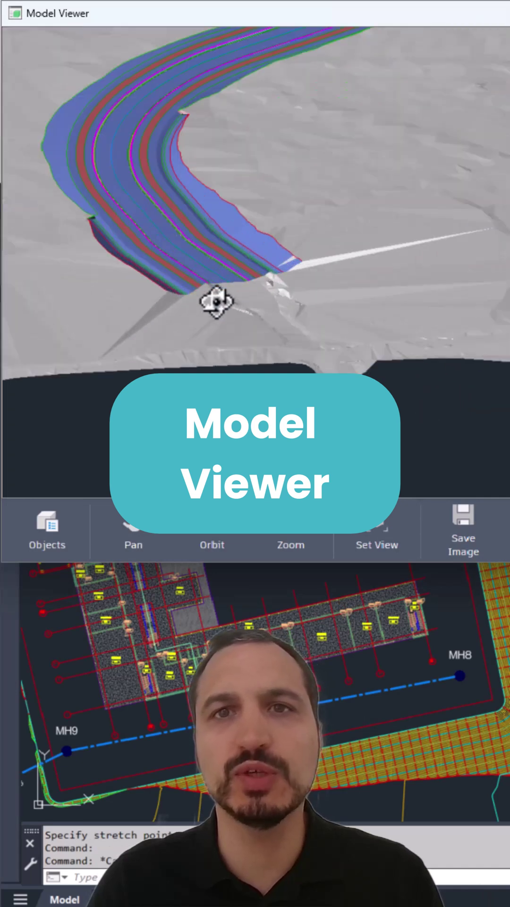
- Hide the Finished Ground surface, orbit the road corridor, then show Finished Ground again
{"action": "left_click", "coordinate": [47, 524]}
{"action": "left_click", "coordinate": [230, 264]}
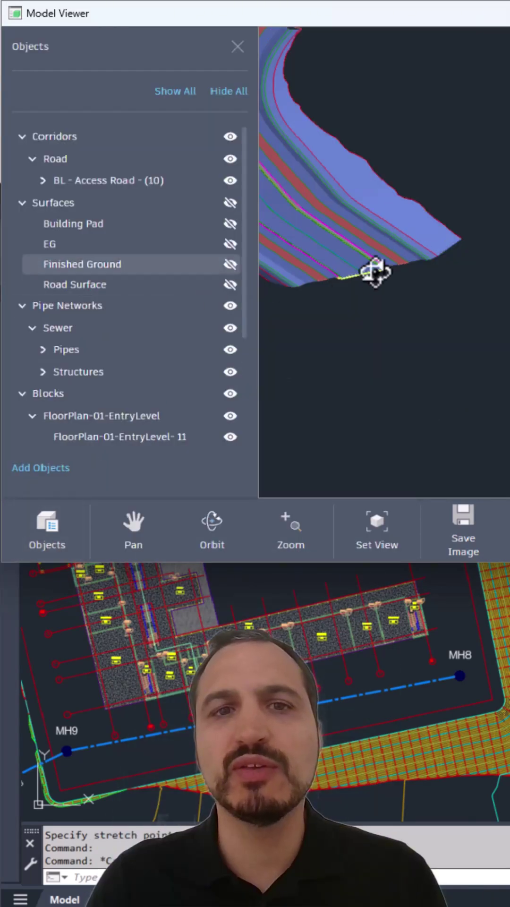
{"action": "mouse_move", "coordinate": [375, 269]}
{"action": "left_mouse_down"}
{"action": "mouse_move", "coordinate": [345, 243]}
{"action": "mouse_move", "coordinate": [223, 270]}
{"action": "mouse_move", "coordinate": [220, 345]}
{"action": "mouse_move", "coordinate": [235, 336]}
{"action": "left_mouse_up"}
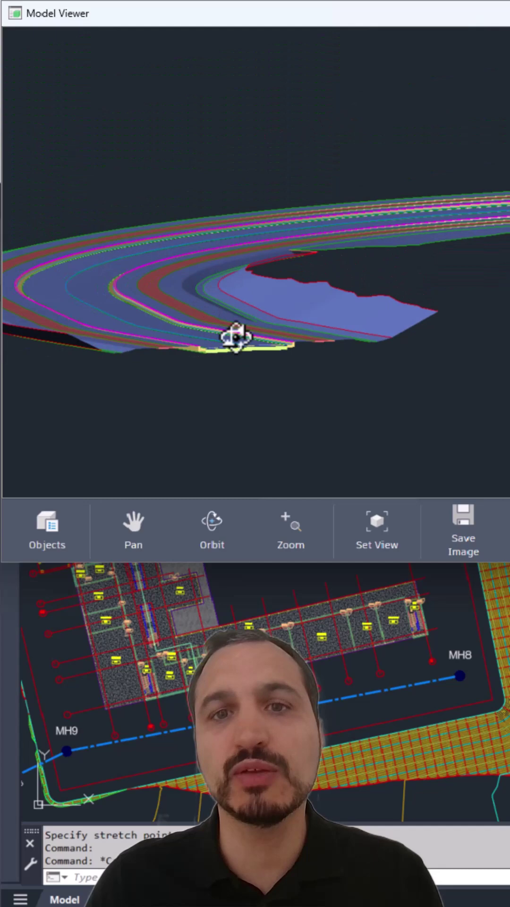
{"action": "left_click", "coordinate": [48, 525]}
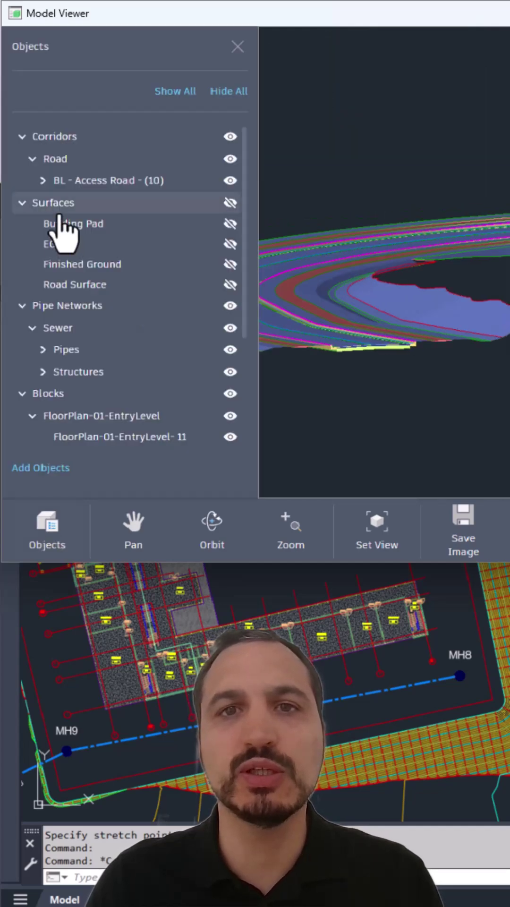
{"action": "left_click", "coordinate": [231, 264]}
{"action": "scroll", "coordinate": [435, 405], "scroll_direction": "down", "scroll_amount": 3}
{"action": "left_click", "coordinate": [237, 47]}
- Orbit across the terrain, hide the FloorPlan blocks, and select the pond
{"action": "left_click_drag", "start_coordinate": [229, 375], "coordinate": [381, 324]}
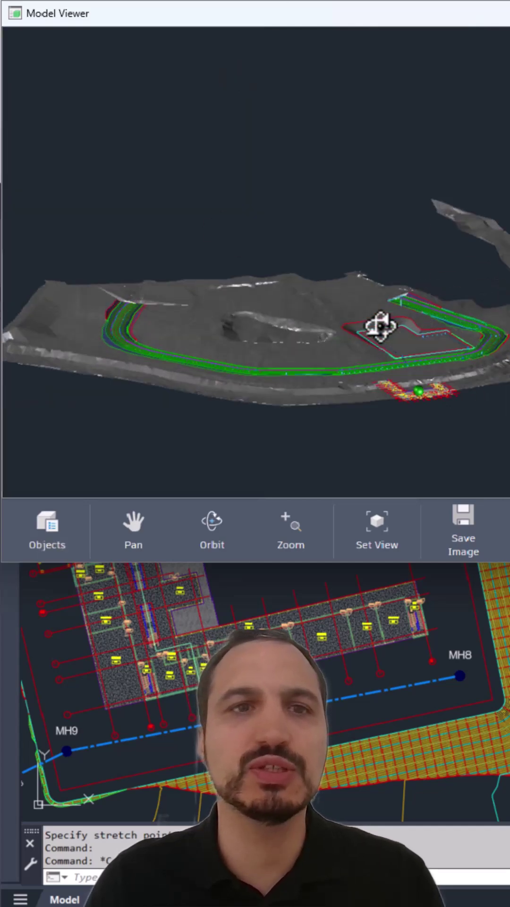
{"action": "scroll", "coordinate": [394, 340], "scroll_direction": "up", "scroll_amount": 3}
{"action": "left_click", "coordinate": [47, 524]}
{"action": "left_click", "coordinate": [230, 415]}
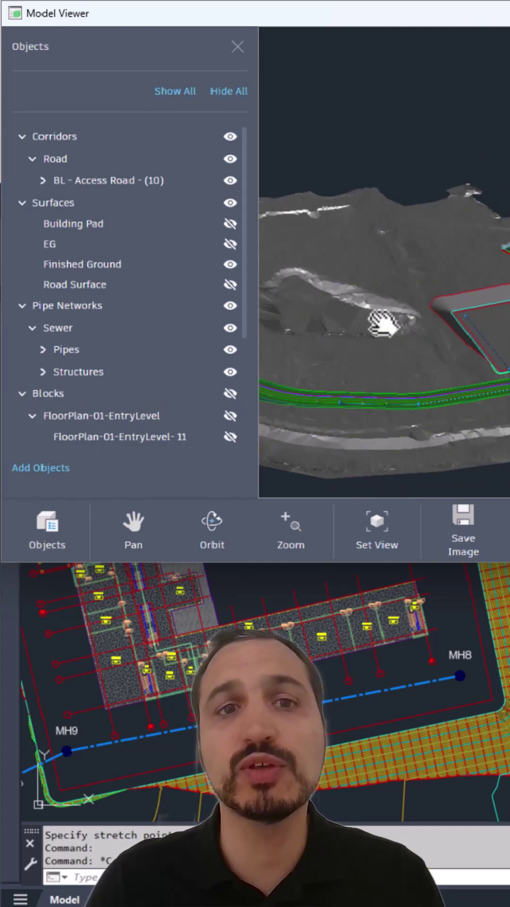
{"action": "scroll", "coordinate": [385, 320], "scroll_direction": "up", "scroll_amount": 3}
{"action": "left_click", "coordinate": [237, 46]}
{"action": "scroll", "coordinate": [230, 383], "scroll_direction": "up", "scroll_amount": 3}
{"action": "scroll", "coordinate": [230, 383], "scroll_direction": "down", "scroll_amount": 2}
{"action": "scroll", "coordinate": [227, 399], "scroll_direction": "down", "scroll_amount": 3}
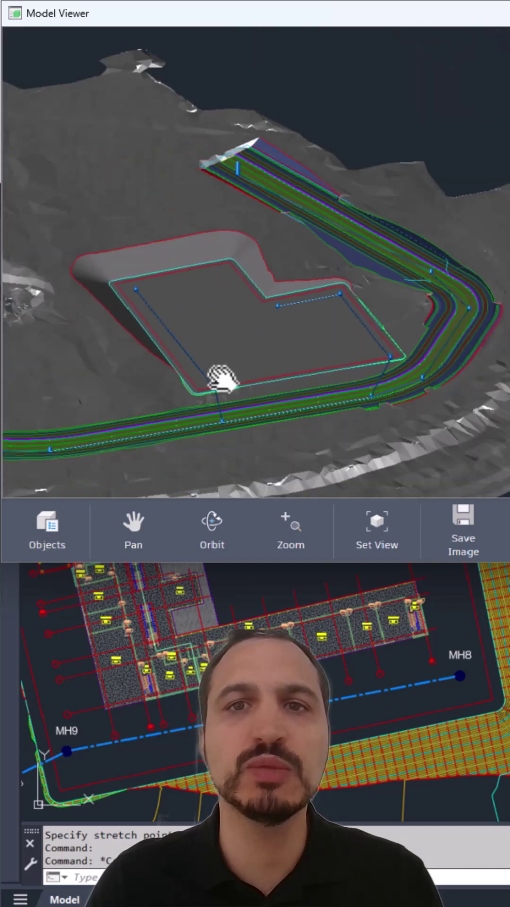
{"action": "scroll", "coordinate": [223, 378], "scroll_direction": "up", "scroll_amount": 3}
{"action": "scroll", "coordinate": [274, 366], "scroll_direction": "up", "scroll_amount": 3}
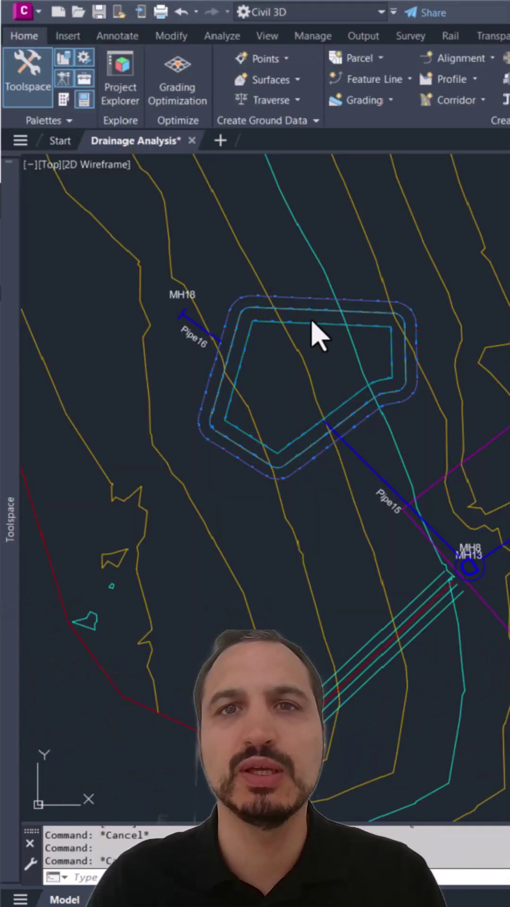
{"action": "left_click", "coordinate": [313, 321]}
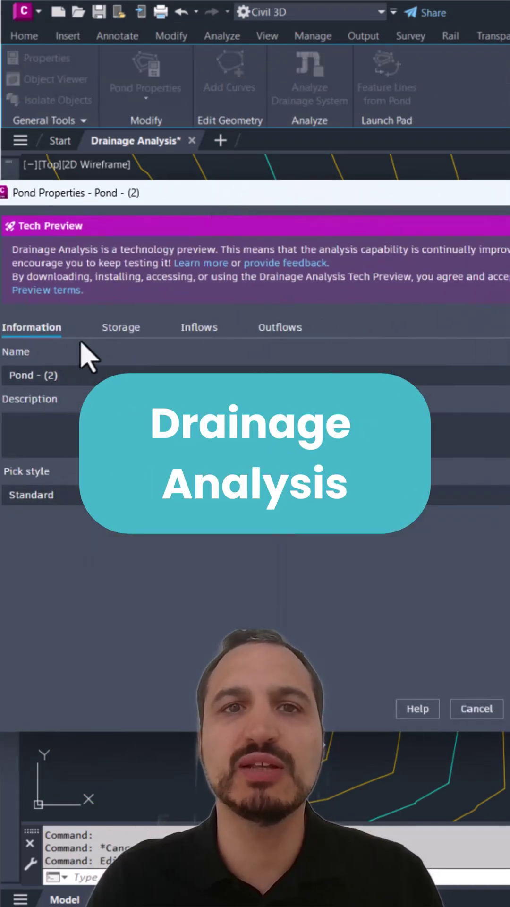
- Review the pond's Pipe15 inflow and Pipe16 outflow and outlet parameters in Pond Properties
{"action": "left_click", "coordinate": [116, 340]}
{"action": "left_click", "coordinate": [261, 317]}
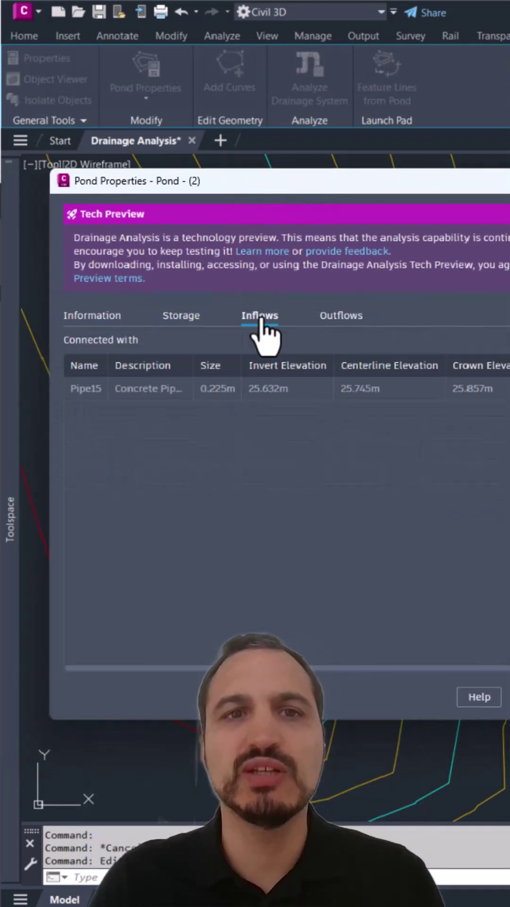
{"action": "left_click", "coordinate": [341, 315]}
{"action": "left_click", "coordinate": [458, 531]}
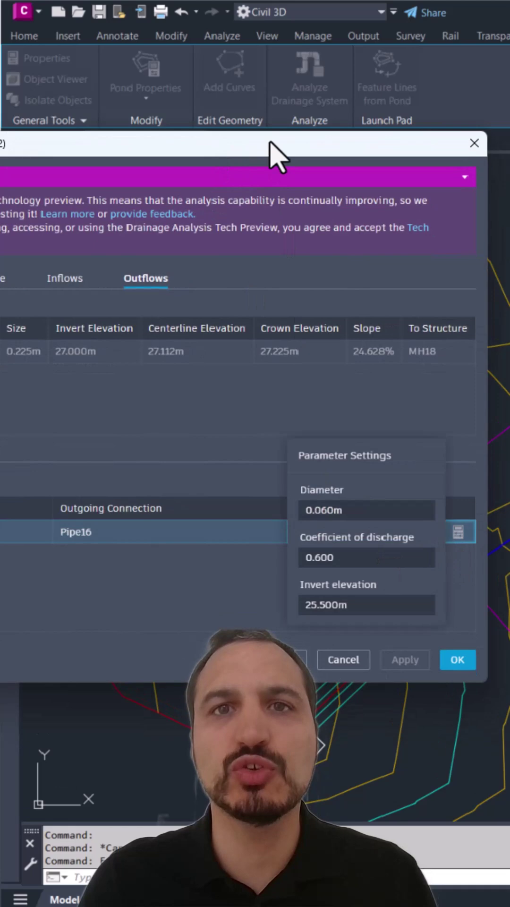
{"action": "left_click", "coordinate": [142, 333]}
{"action": "key", "text": "Escape"}
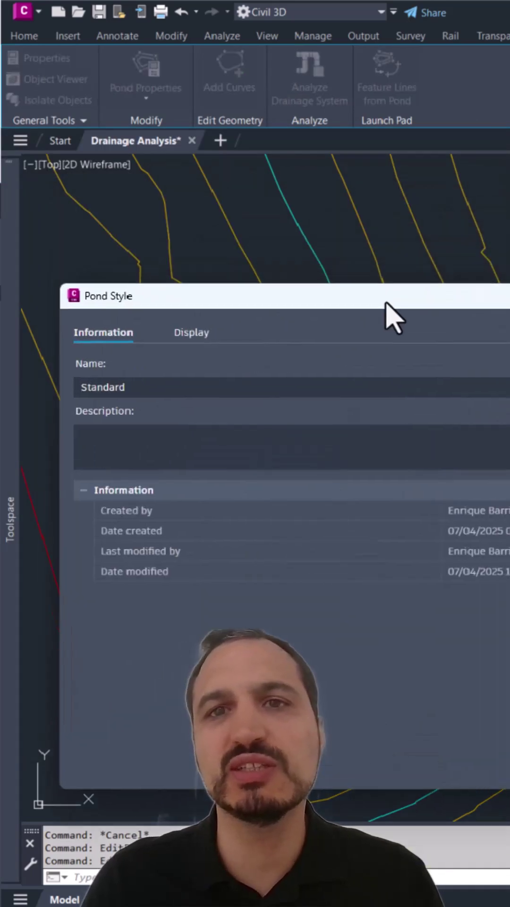
- Turn off Interior Contours in the pond style display
{"action": "left_click", "coordinate": [126, 322]}
{"action": "left_click", "coordinate": [169, 485]}
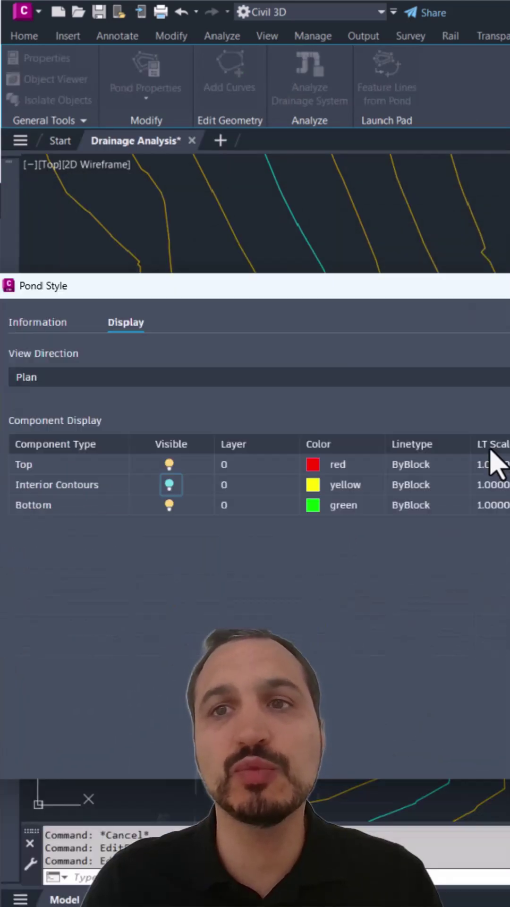
{"action": "key", "text": "Return"}
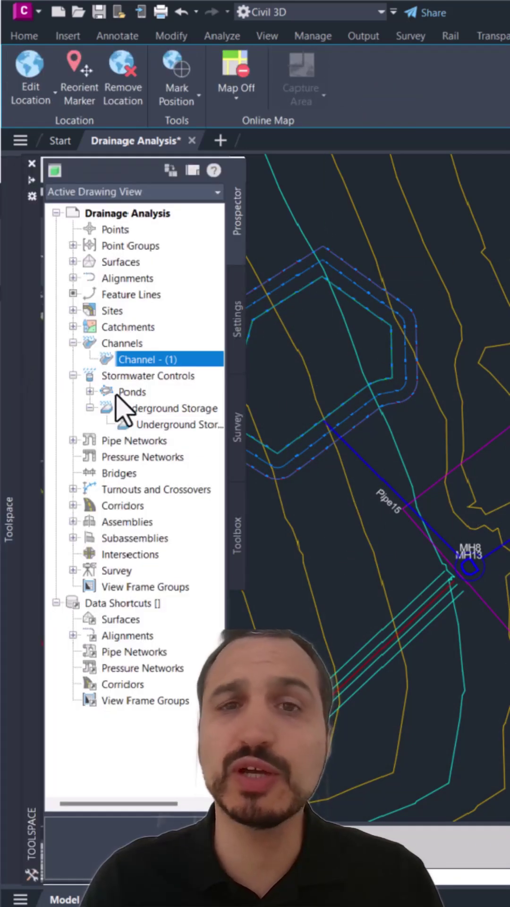
- Inspect Underground Storage controls, then launch Analyze Drainage System
{"action": "left_click", "coordinate": [177, 425]}
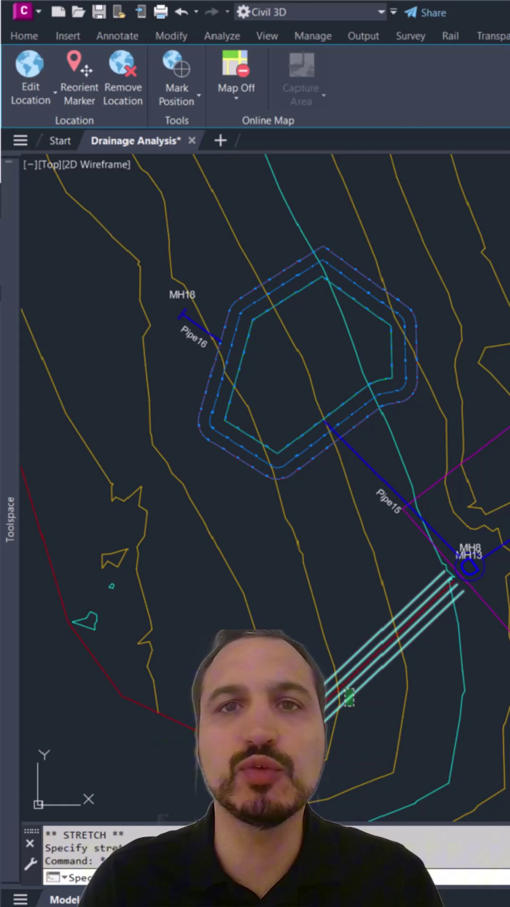
{"action": "left_click", "coordinate": [222, 35]}
{"action": "left_click", "coordinate": [365, 78]}
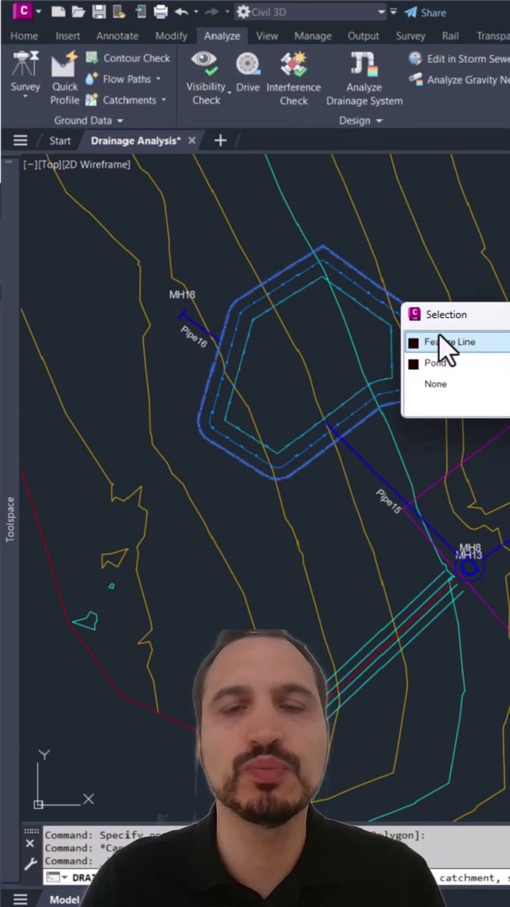
- Choose the Whitstable rainfall set and open its '30 years - 15 min - Summer' event
{"action": "left_click", "coordinate": [439, 341]}
{"action": "left_click", "coordinate": [411, 386]}
{"action": "left_click", "coordinate": [99, 425]}
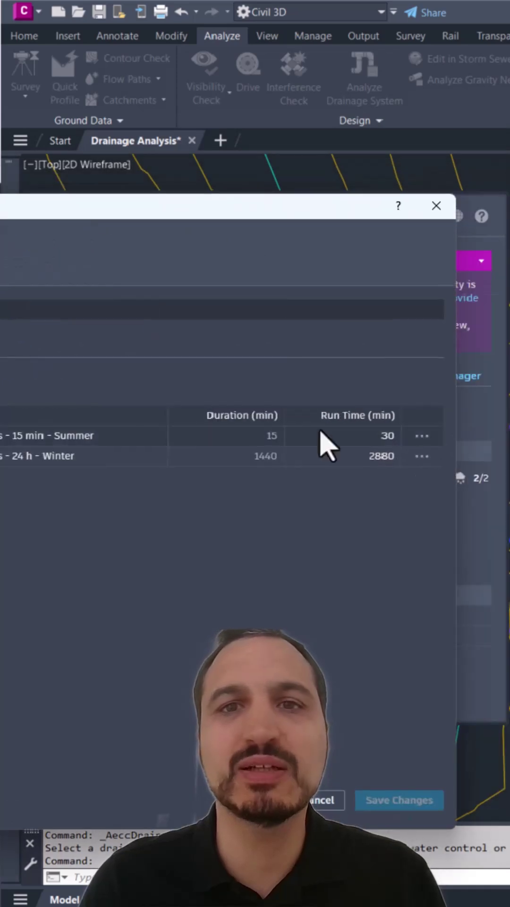
{"action": "left_click", "coordinate": [421, 436]}
{"action": "left_click", "coordinate": [313, 464]}
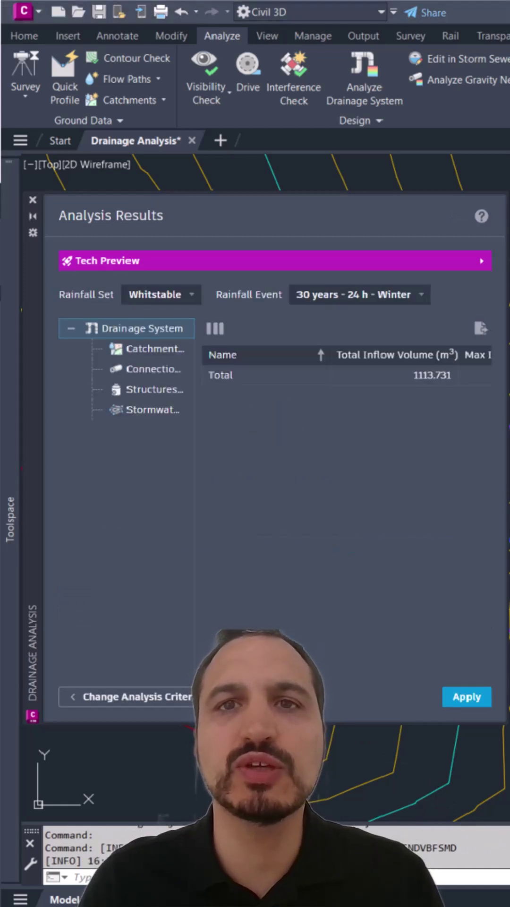
- Step through Catchments, Connections, Structures and Stormwater Controls results, changing the rainfall event
{"action": "left_click", "coordinate": [146, 350]}
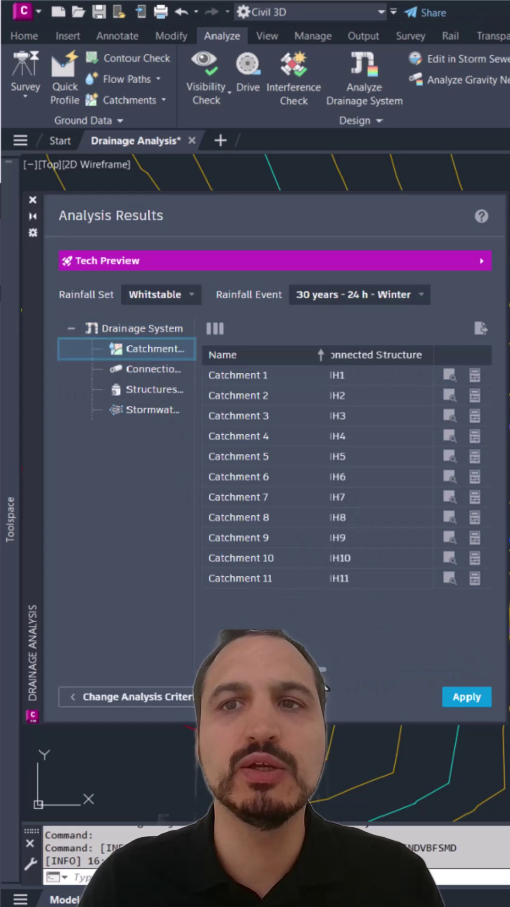
{"action": "left_click", "coordinate": [152, 368]}
{"action": "left_click", "coordinate": [354, 294]}
{"action": "left_click", "coordinate": [340, 334]}
{"action": "left_click", "coordinate": [152, 389]}
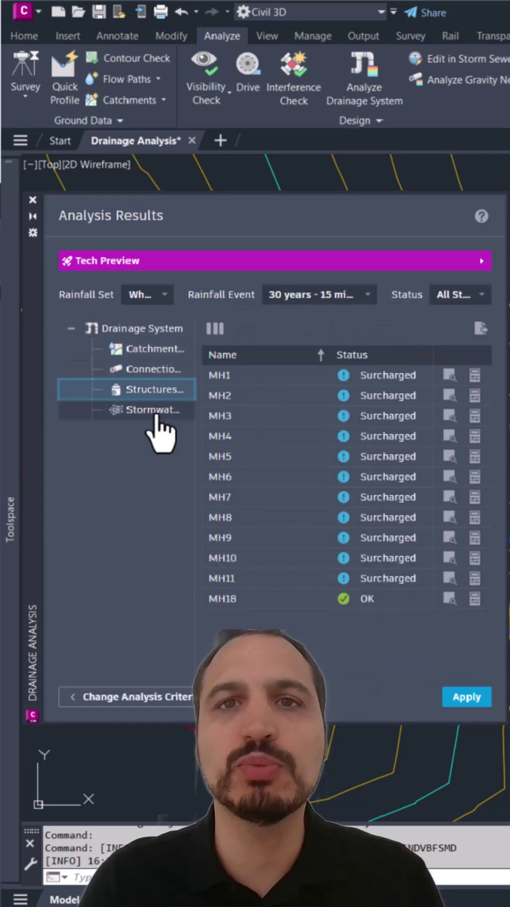